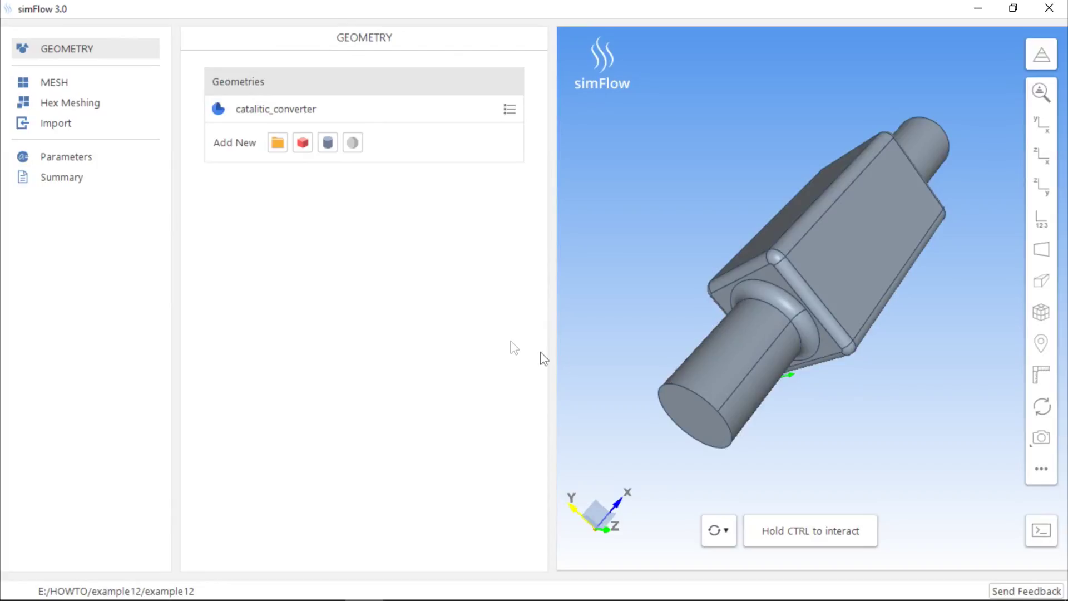
# Create a face group on catalitic_converter from the circular end face of one pipe.
pyautogui.keyDown('ctrl'); pyautogui.moveTo(675, 410); pyautogui.dragTo(688, 389); pyautogui.keyUp('ctrl')
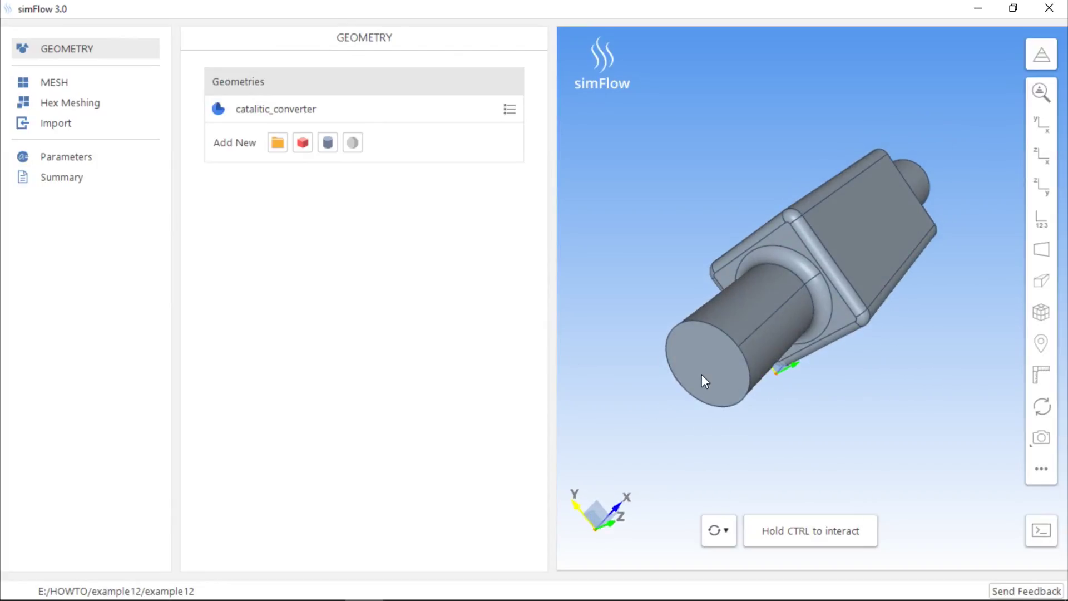
pyautogui.keyDown('ctrl'); pyautogui.click(709, 359); pyautogui.keyUp('ctrl')
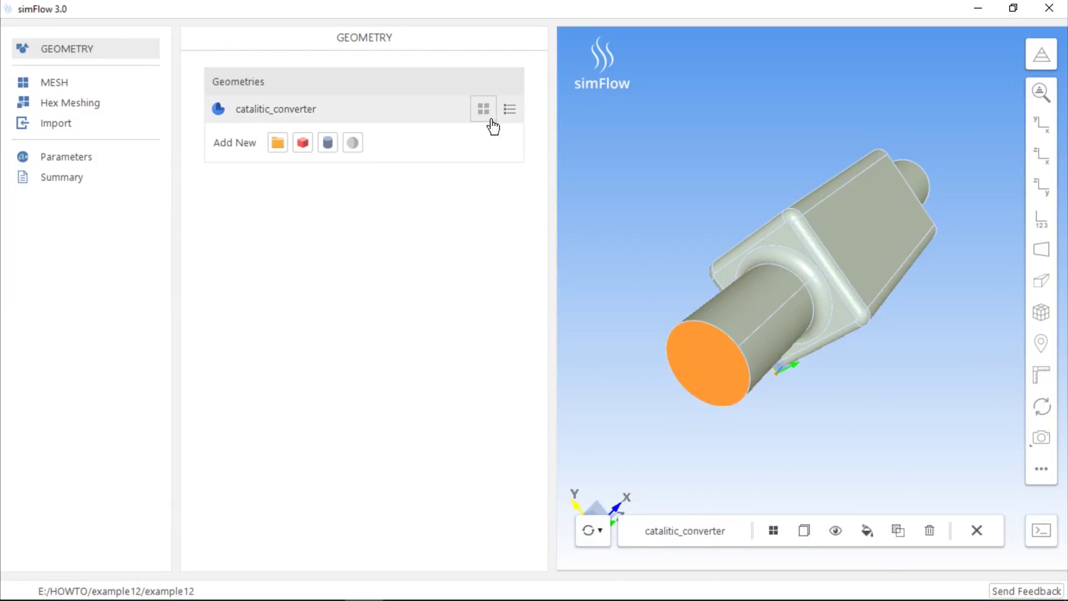
pyautogui.click(484, 109)
pyautogui.click(494, 142)
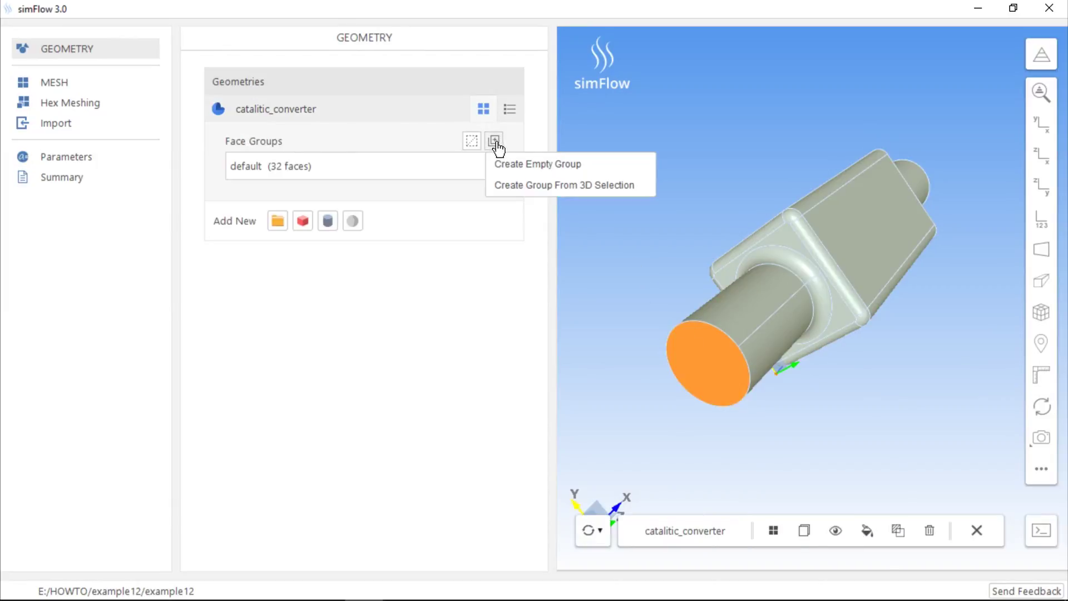
pyautogui.click(565, 184)
# Create a second face group from the opposite pipe's end face and highlight the remaining default group.
pyautogui.moveTo(876, 231); pyautogui.dragTo(704, 405)
pyautogui.keyDown('ctrl'); pyautogui.click(686, 396); pyautogui.keyUp('ctrl')
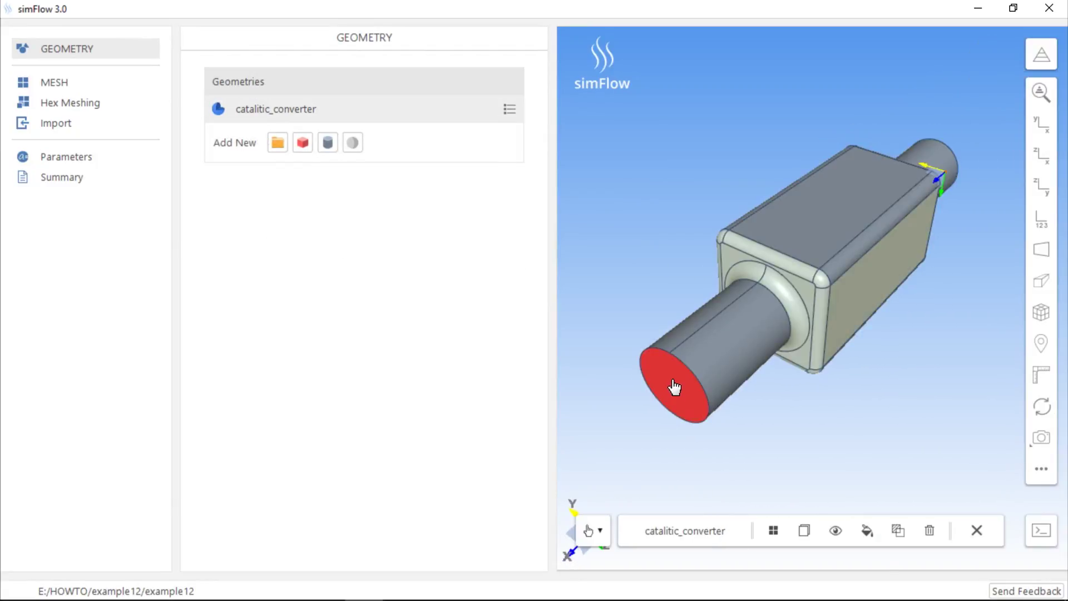
pyautogui.click(484, 109)
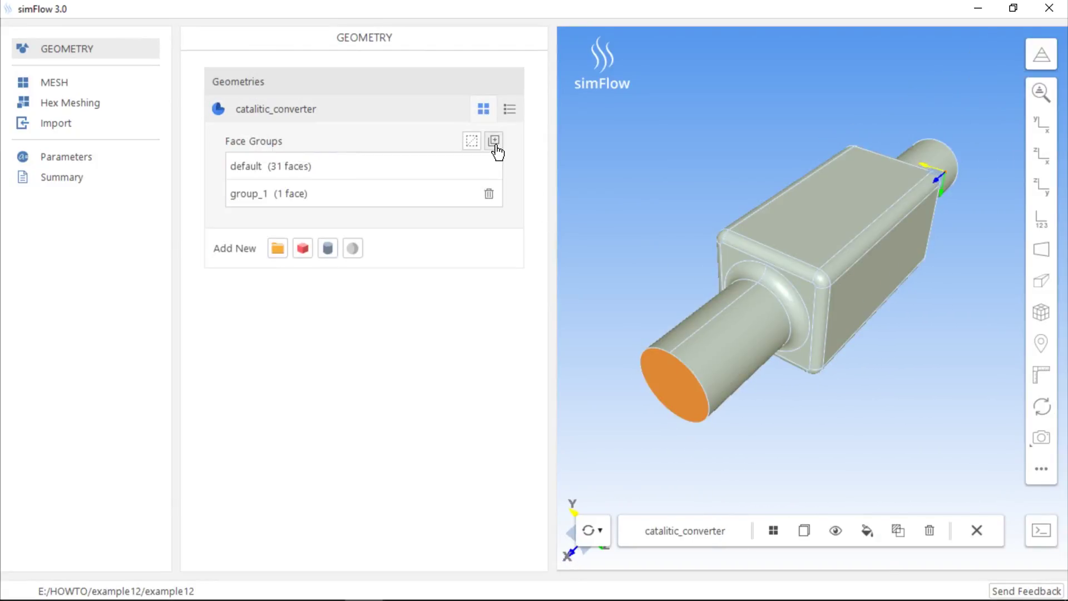
pyautogui.click(494, 142)
pyautogui.click(541, 183)
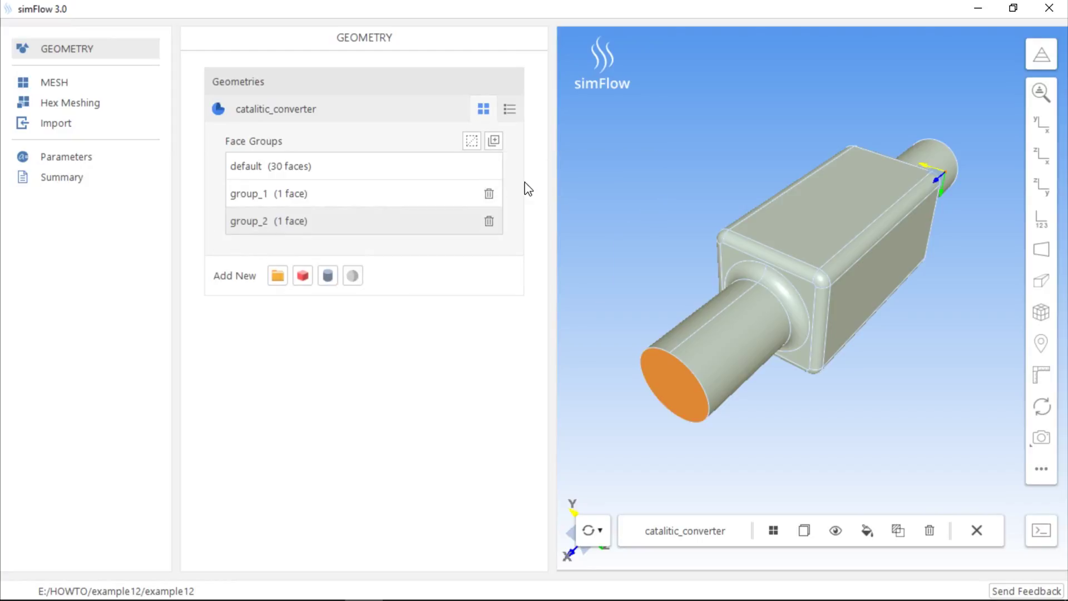
pyautogui.click(359, 175)
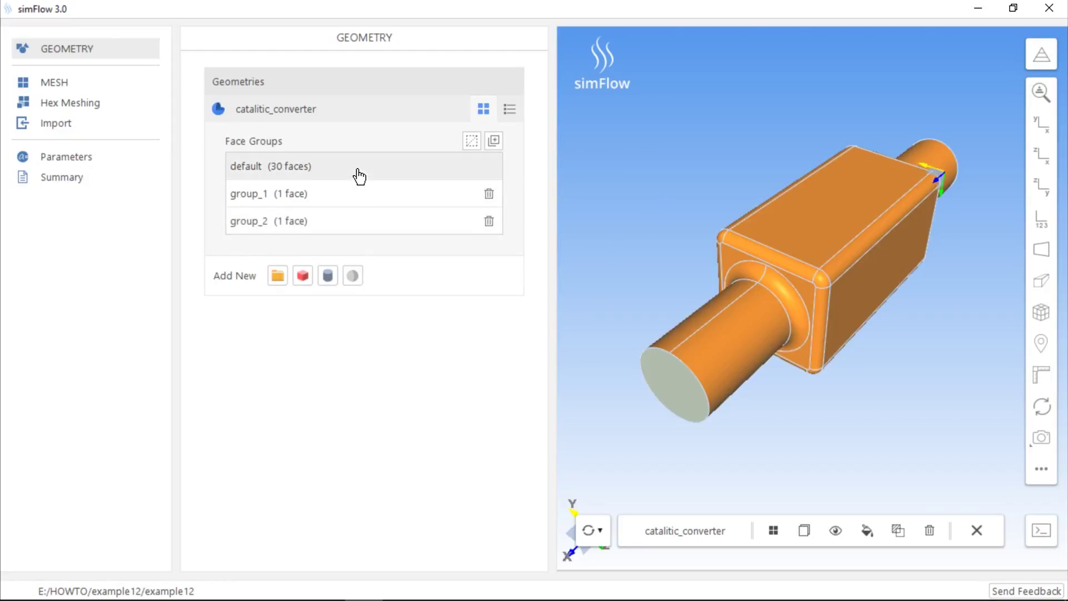
# Enable meshing and boundary layer creation for catalitic_converter in the hex meshing settings.
pyautogui.click(91, 106)
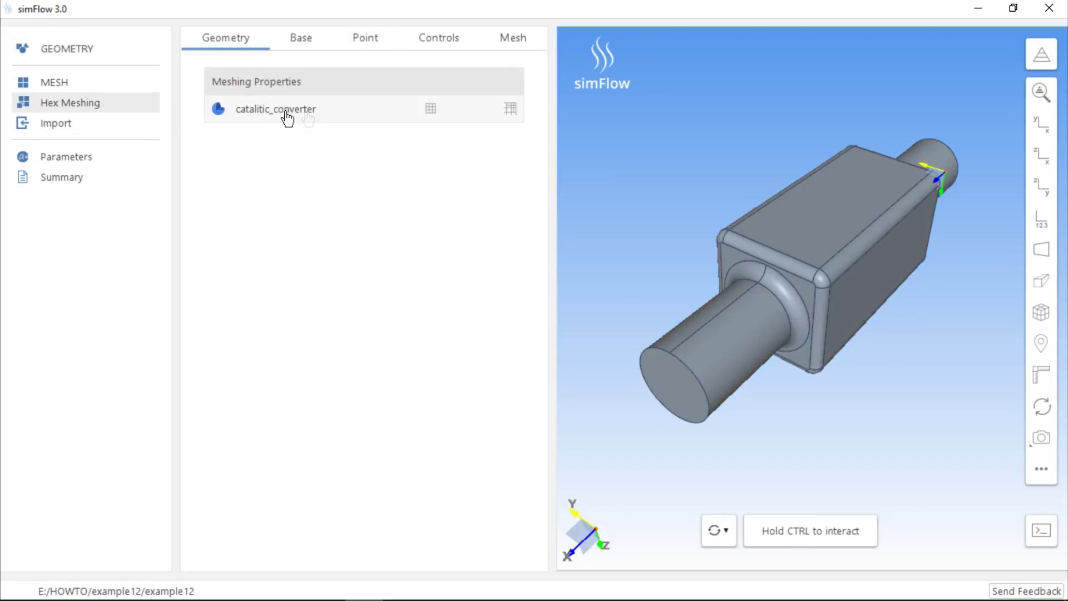
pyautogui.click(432, 112)
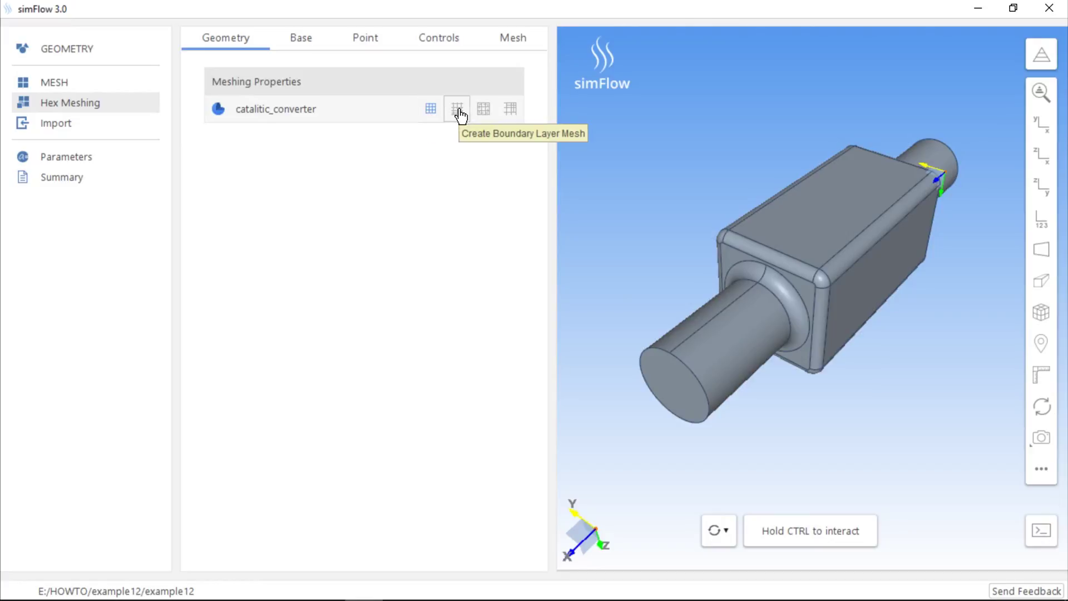
pyautogui.click(459, 115)
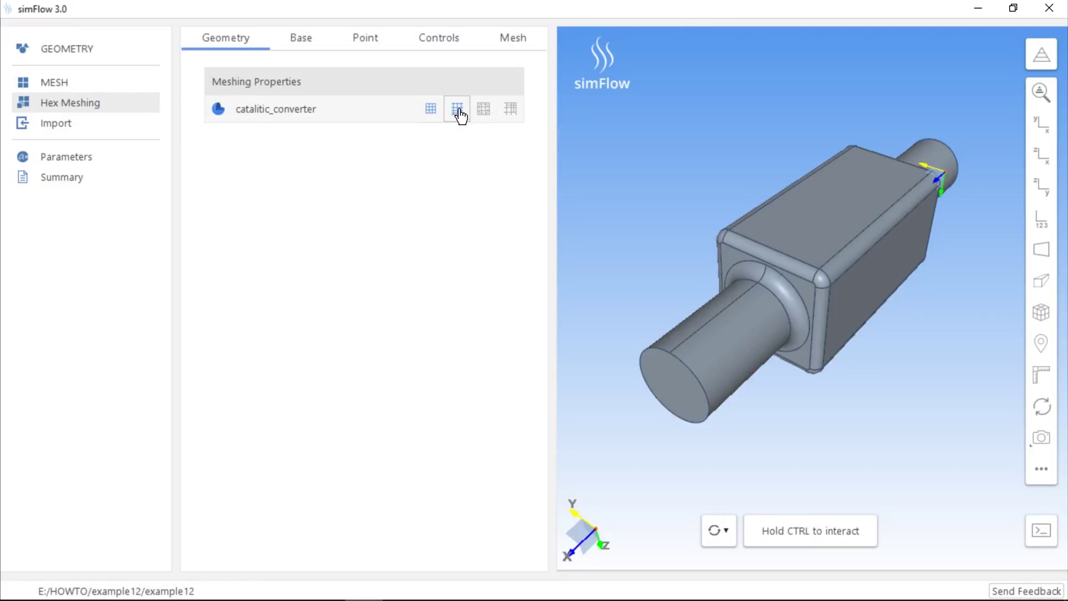
# Set the number of boundary layers on catalitic_converter to 3, with layers applied only to the default face group.
pyautogui.click(395, 114)
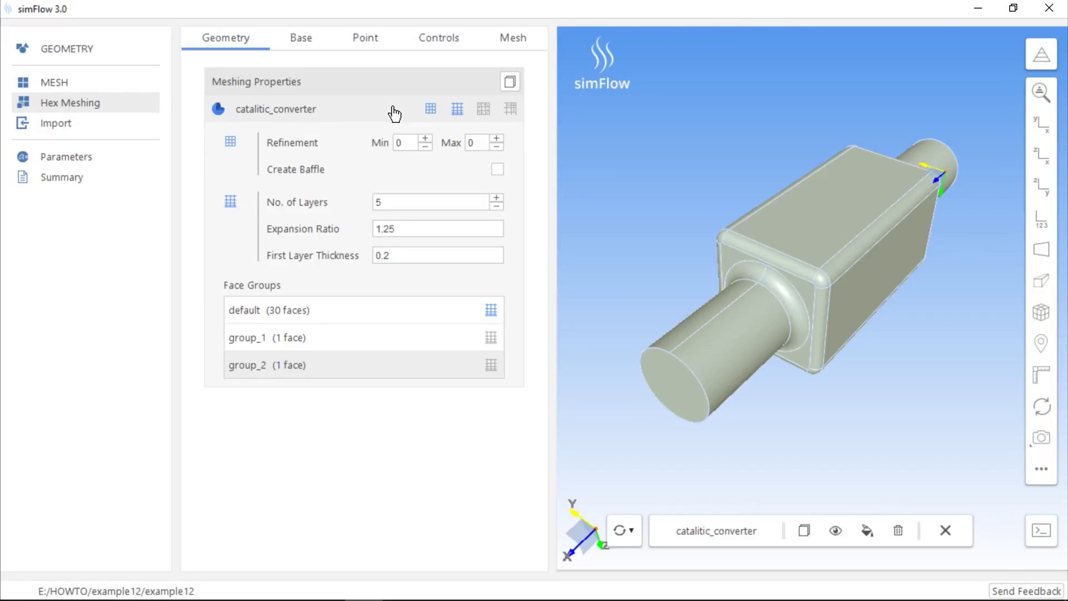
pyautogui.click(495, 207)
pyautogui.click(495, 207)
pyautogui.click(495, 207)
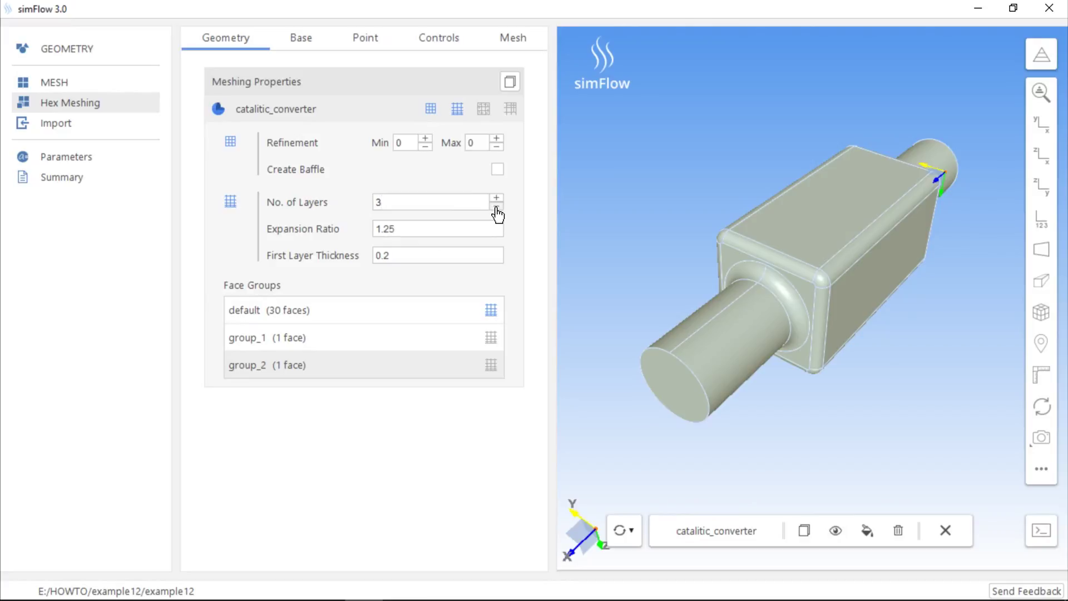
pyautogui.click(491, 312)
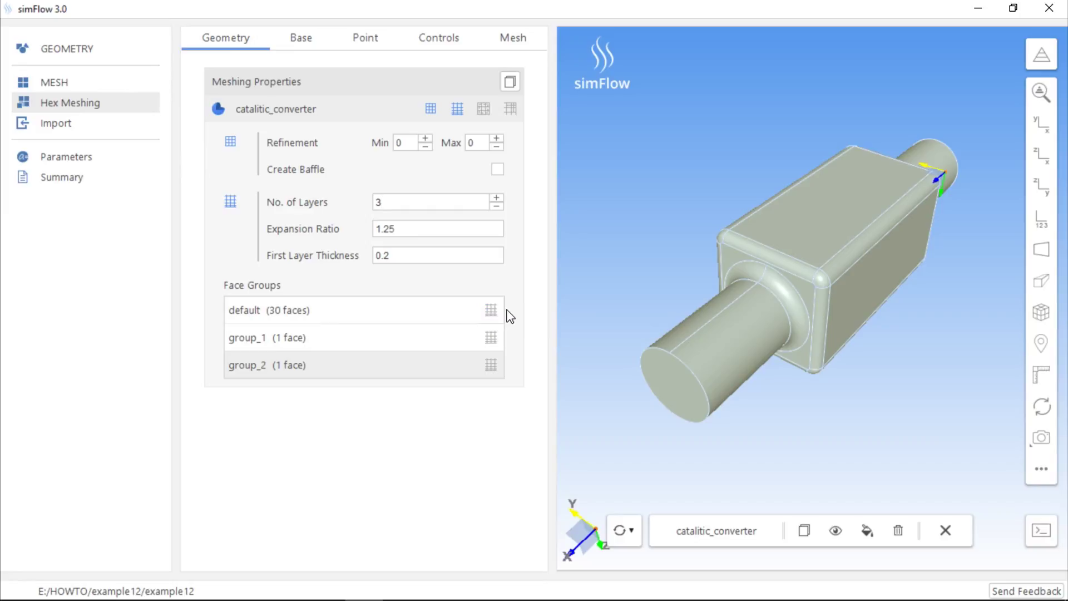
pyautogui.click(492, 312)
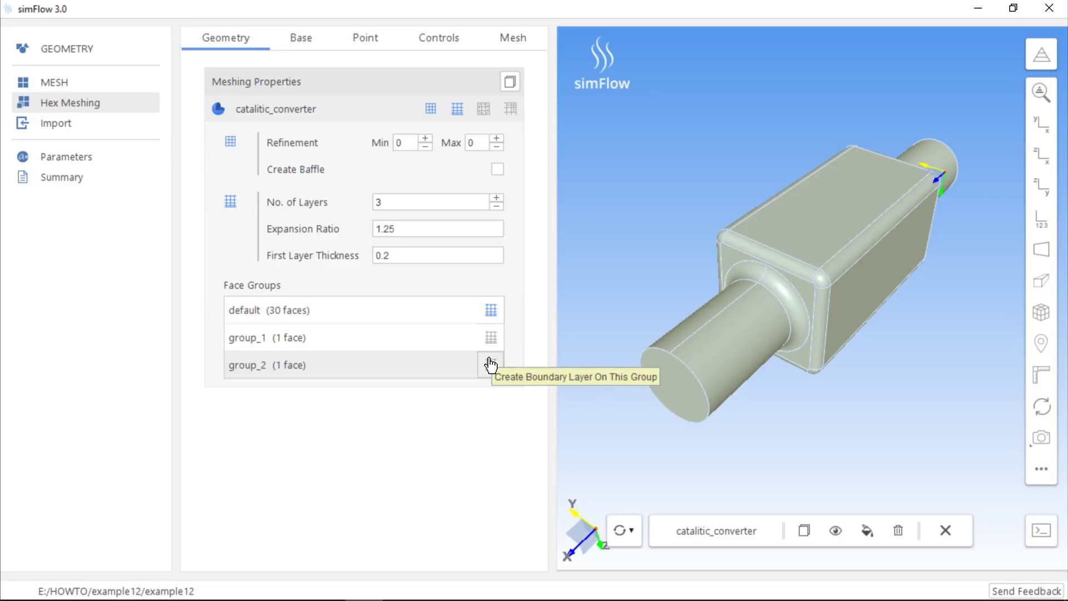
# Check the base mesh and material point settings and generate the hex mesh with its boundary layers.
pyautogui.click(304, 39)
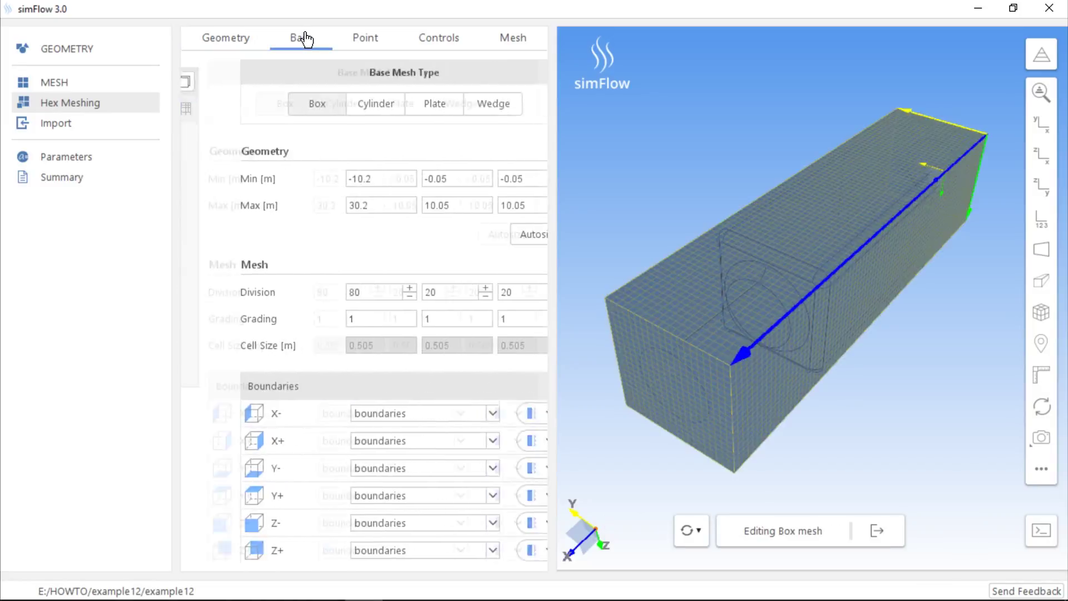
pyautogui.click(365, 39)
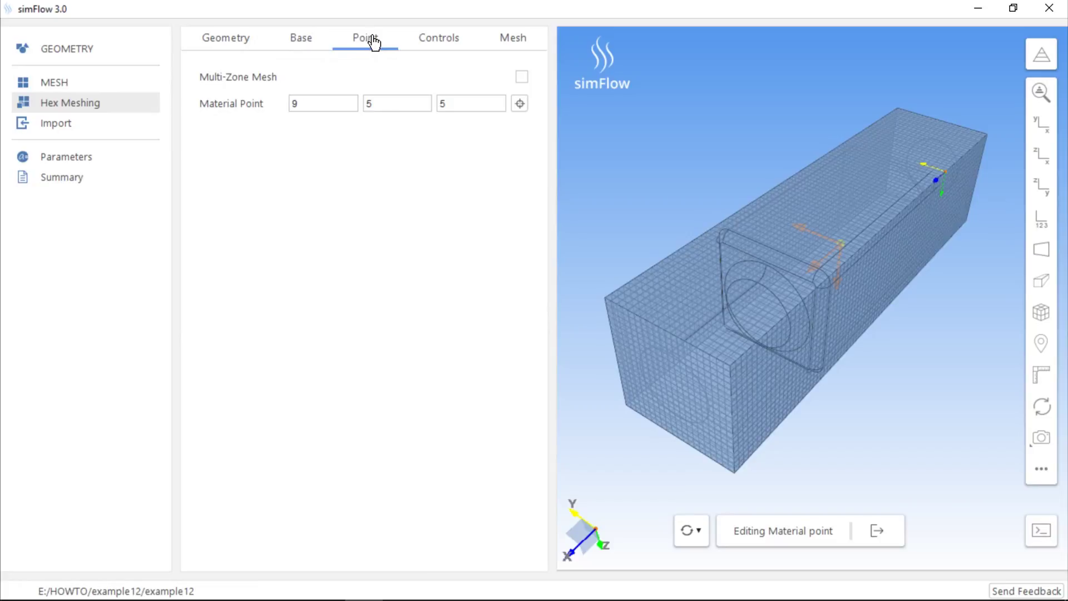
pyautogui.click(506, 40)
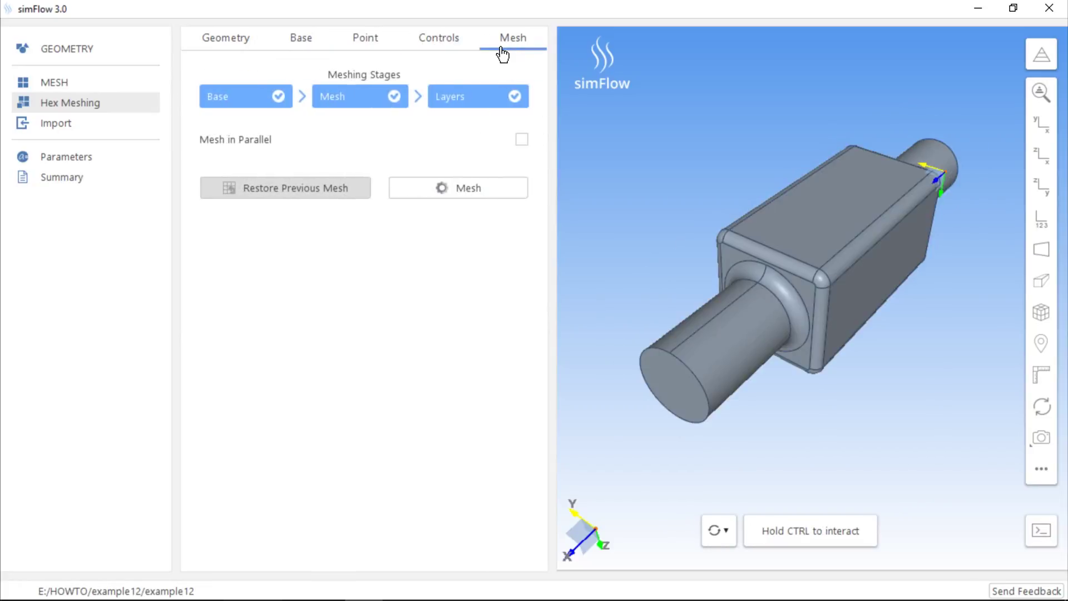
pyautogui.click(466, 189)
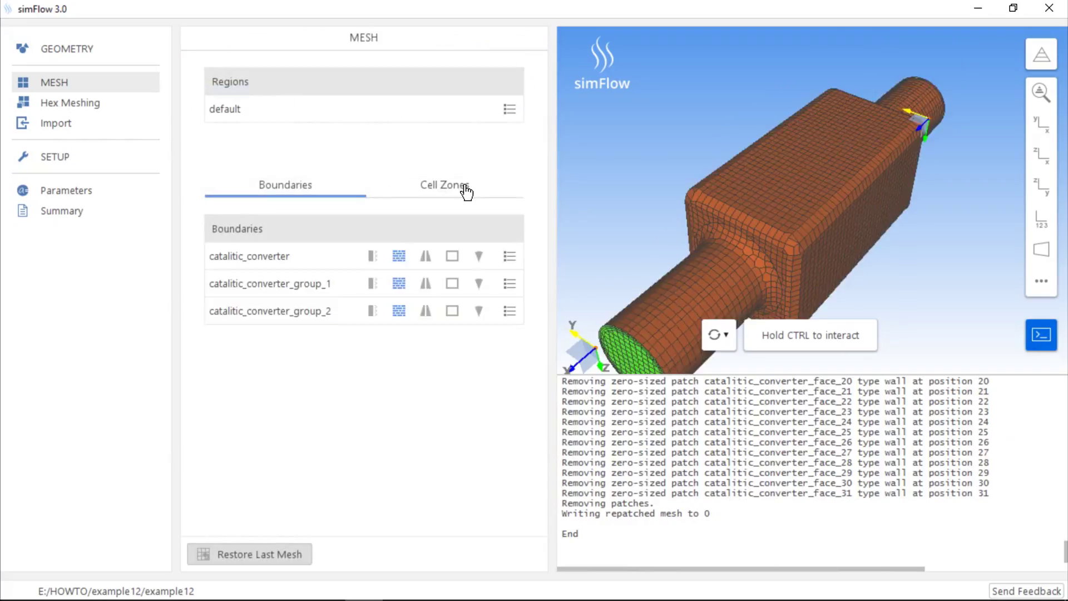
# Cut the mesh with a section view normal to Z at point 0, 0, 5 and examine the layers along the pipe wall.
pyautogui.click(1034, 345)
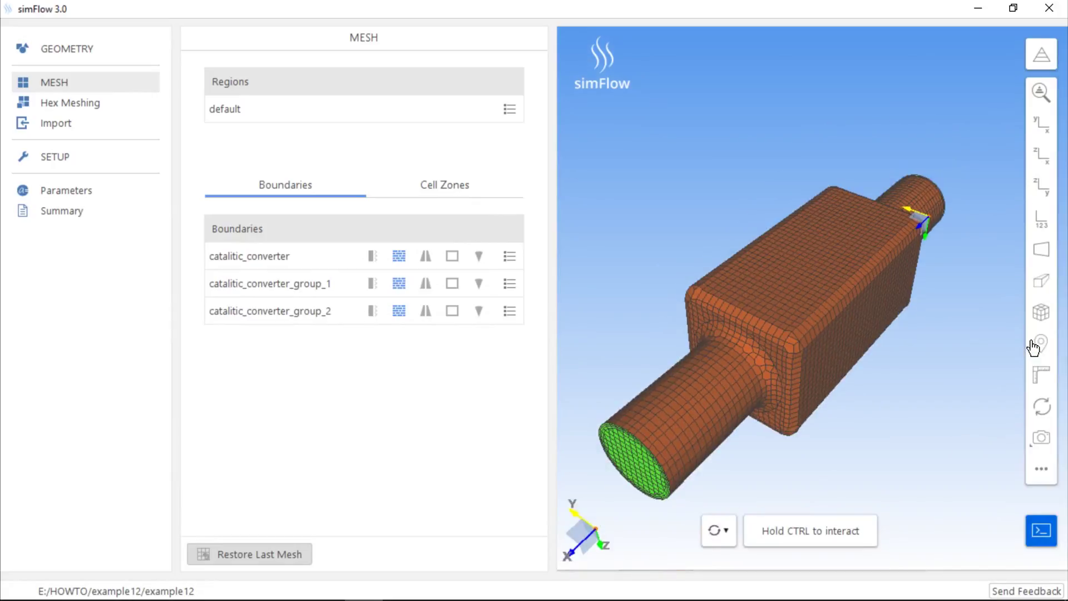
pyautogui.click(1040, 312)
pyautogui.moveTo(960, 267); pyautogui.dragTo(924, 166)
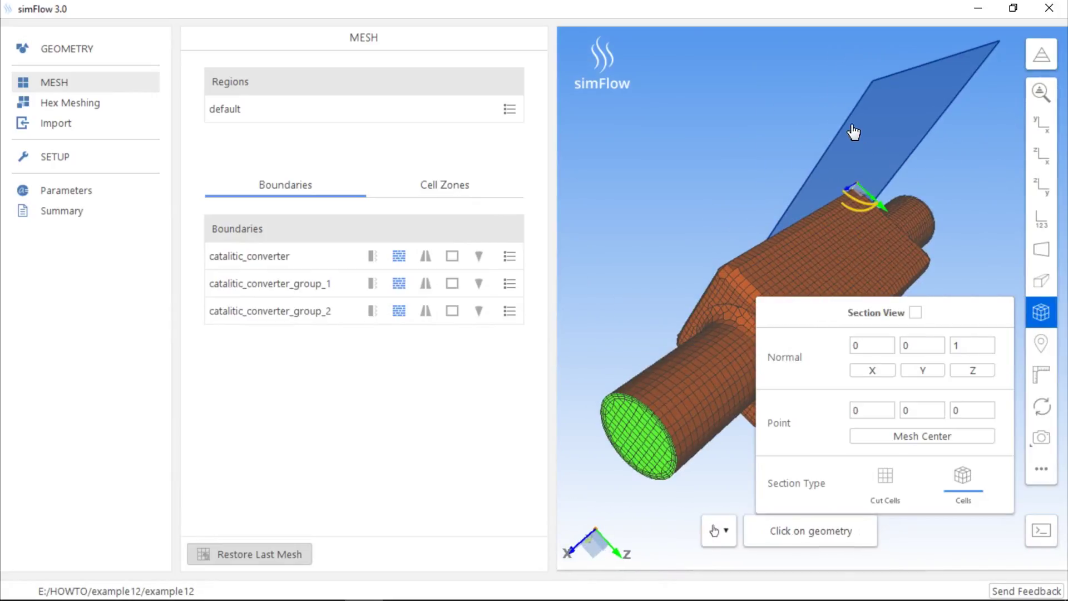
pyautogui.moveTo(853, 132); pyautogui.dragTo(891, 181)
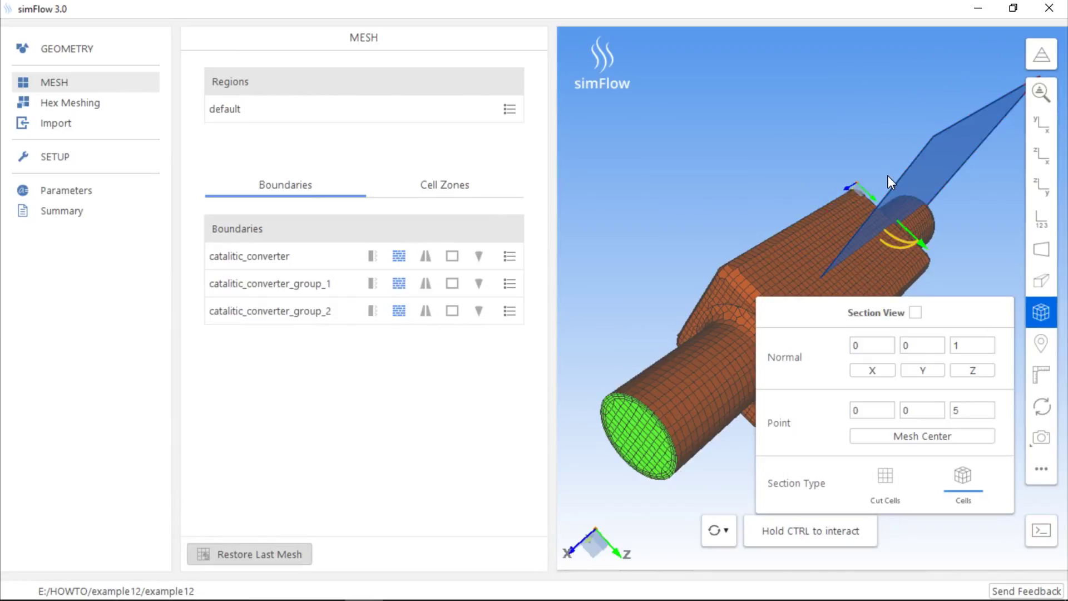
pyautogui.click(915, 312)
pyautogui.click(1041, 312)
pyautogui.moveTo(891, 345); pyautogui.dragTo(792, 292)
pyautogui.moveTo(701, 250); pyautogui.dragTo(909, 298, button='middle')
pyautogui.scroll(5, 696, 256)
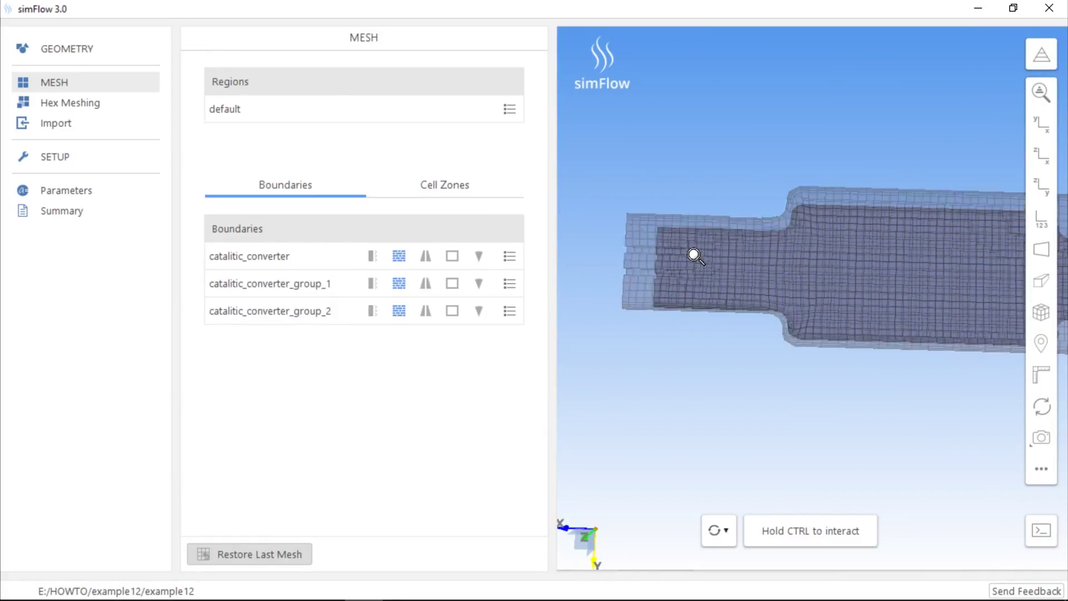
pyautogui.moveTo(709, 263); pyautogui.dragTo(791, 275)
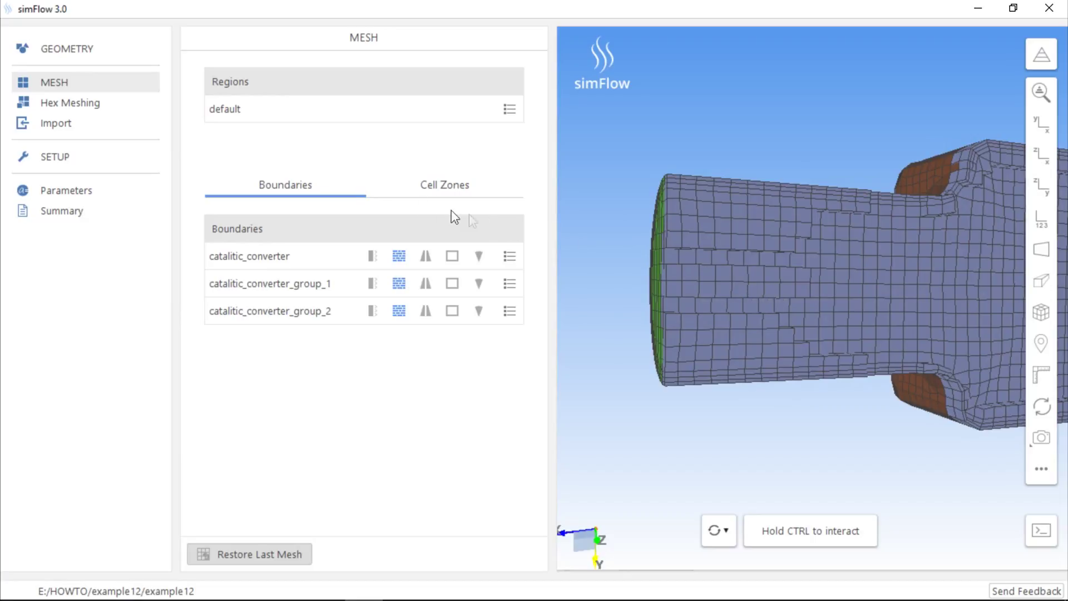
# Disable boundary layer creation for catalitic_converter and regenerate the hex mesh.
pyautogui.click(111, 108)
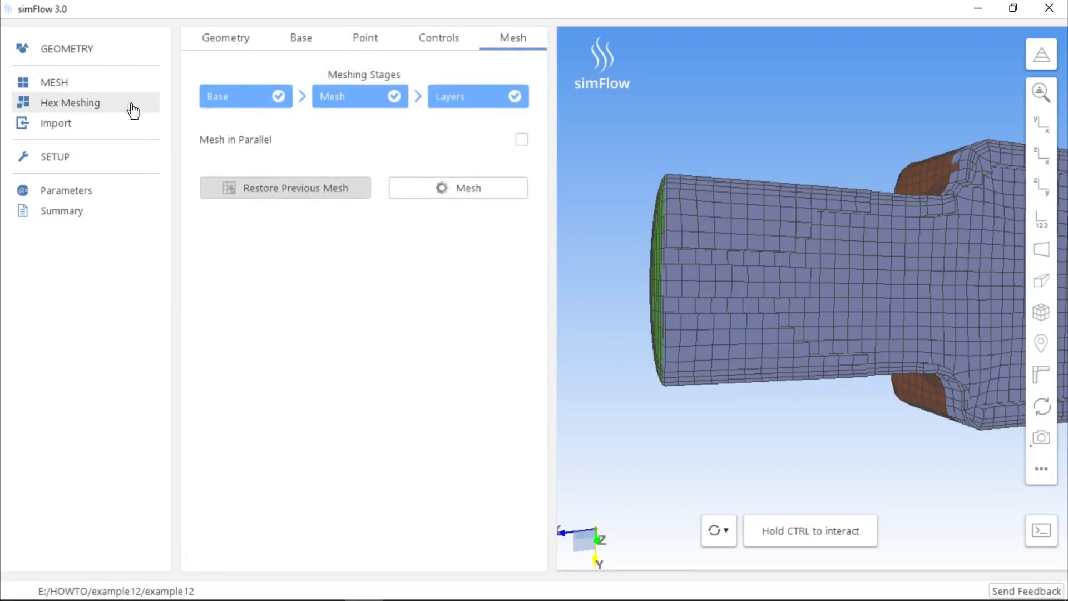
pyautogui.click(227, 49)
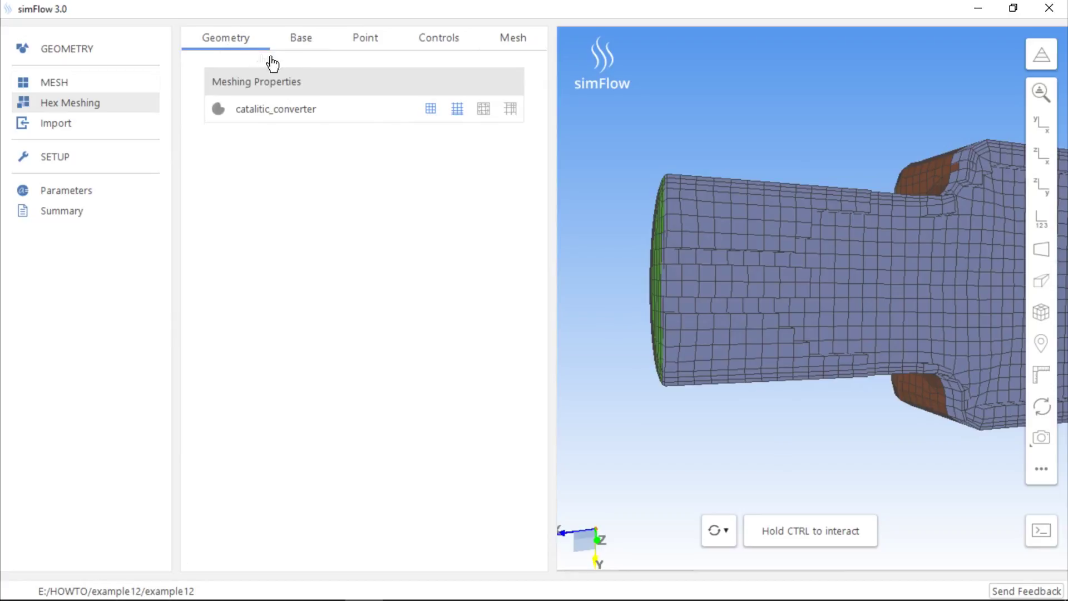
pyautogui.click(468, 114)
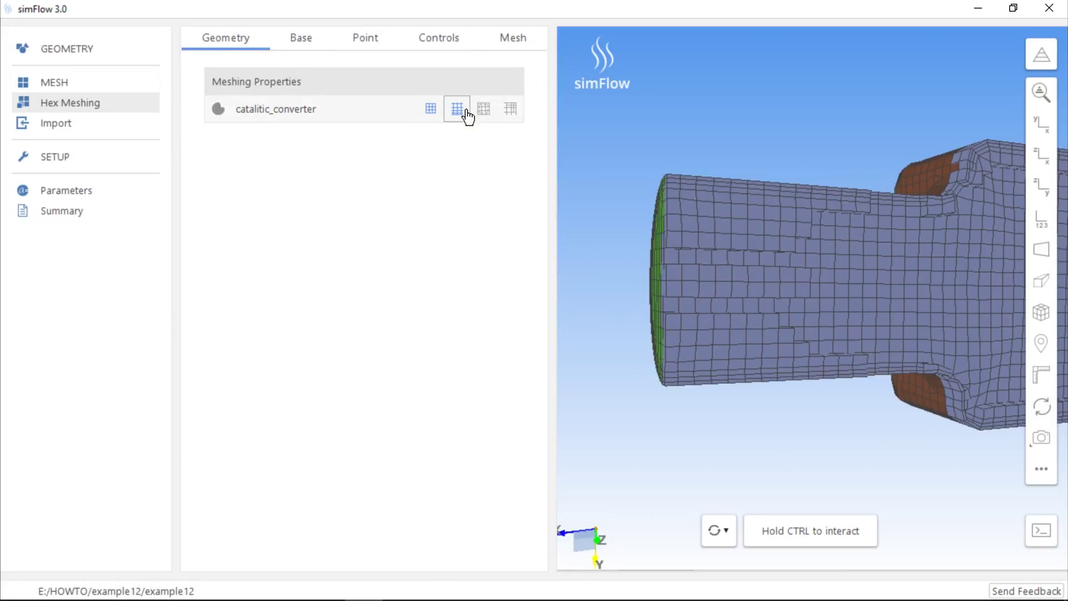
pyautogui.click(510, 56)
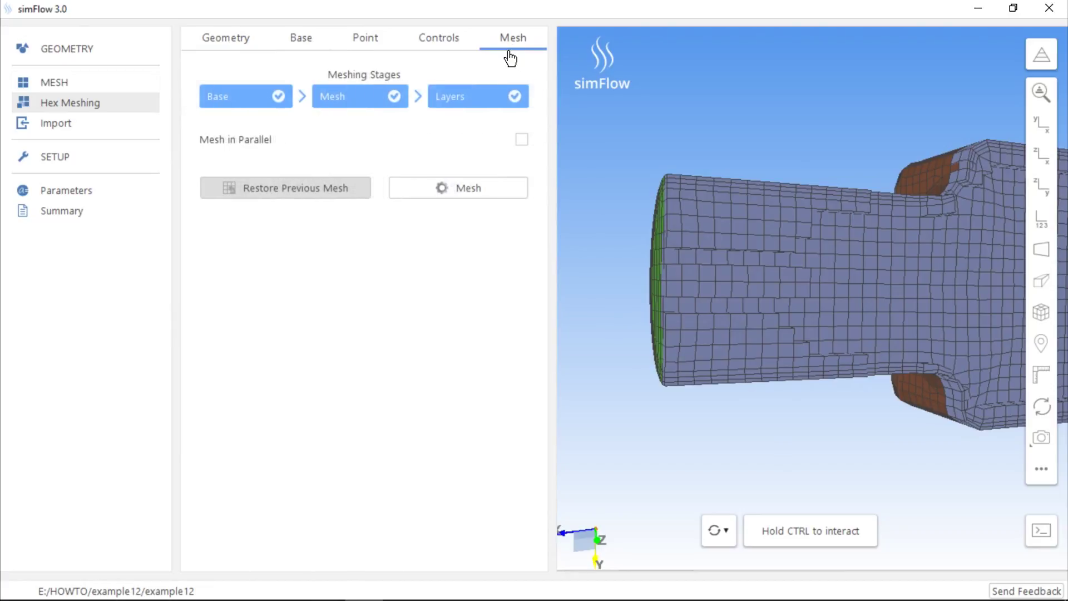
pyautogui.click(478, 192)
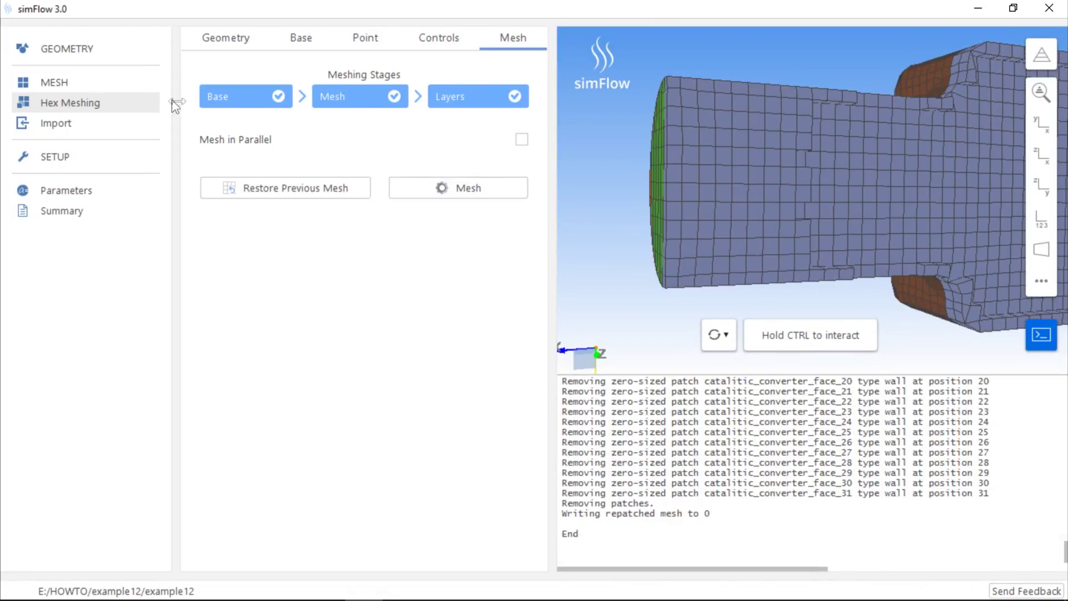
# Generate boundary layers on the catalitic_converter mesh boundary, defined by Thickness & Expansion Ratio with a total thickness of 2.
pyautogui.click(139, 93)
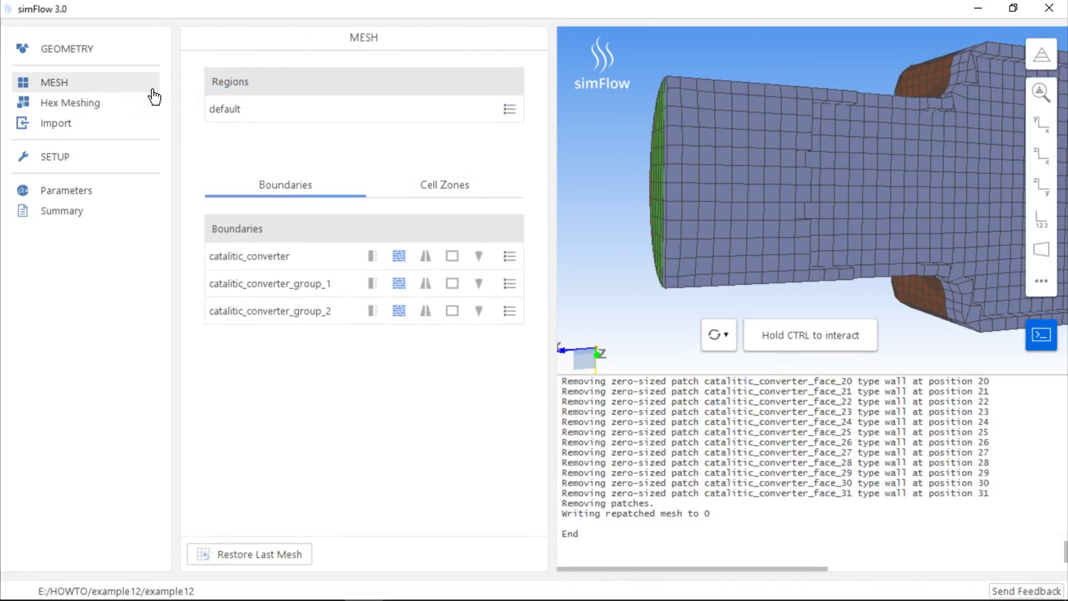
pyautogui.click(510, 257)
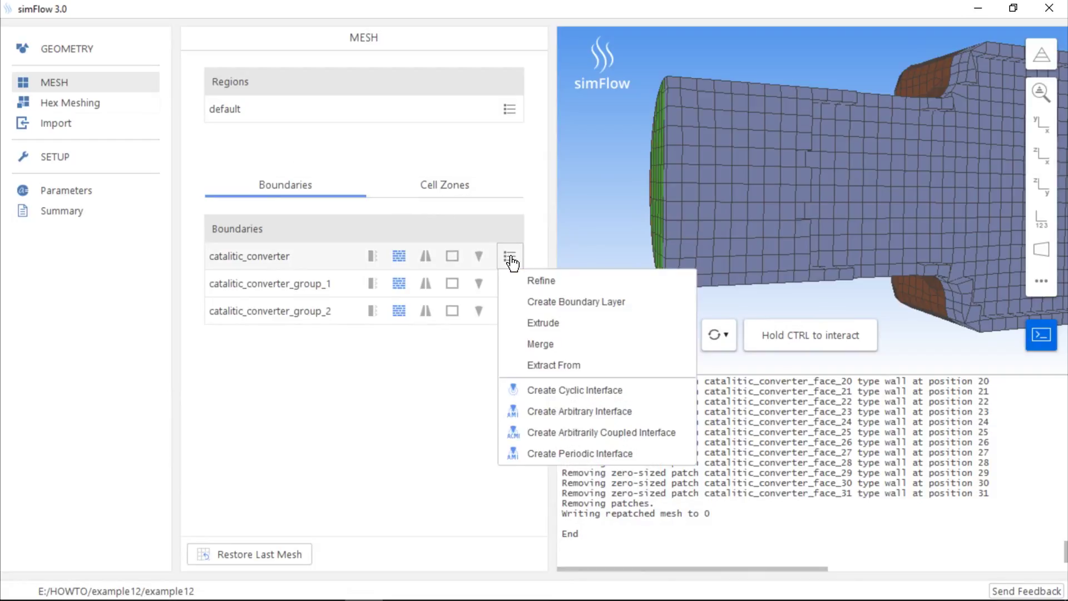
pyautogui.click(517, 302)
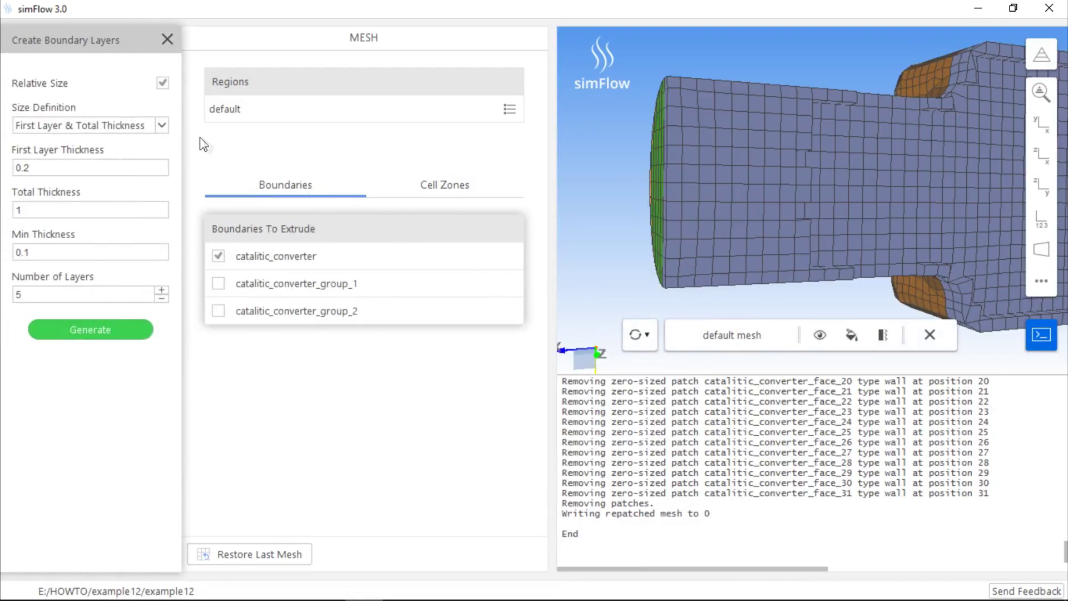
pyautogui.click(143, 129)
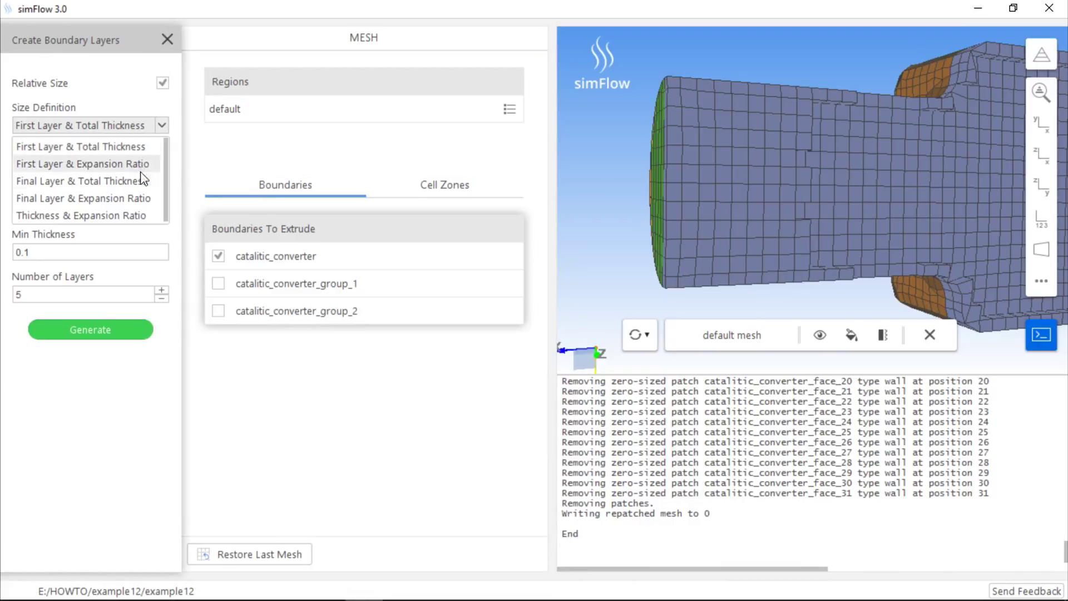
pyautogui.click(140, 215)
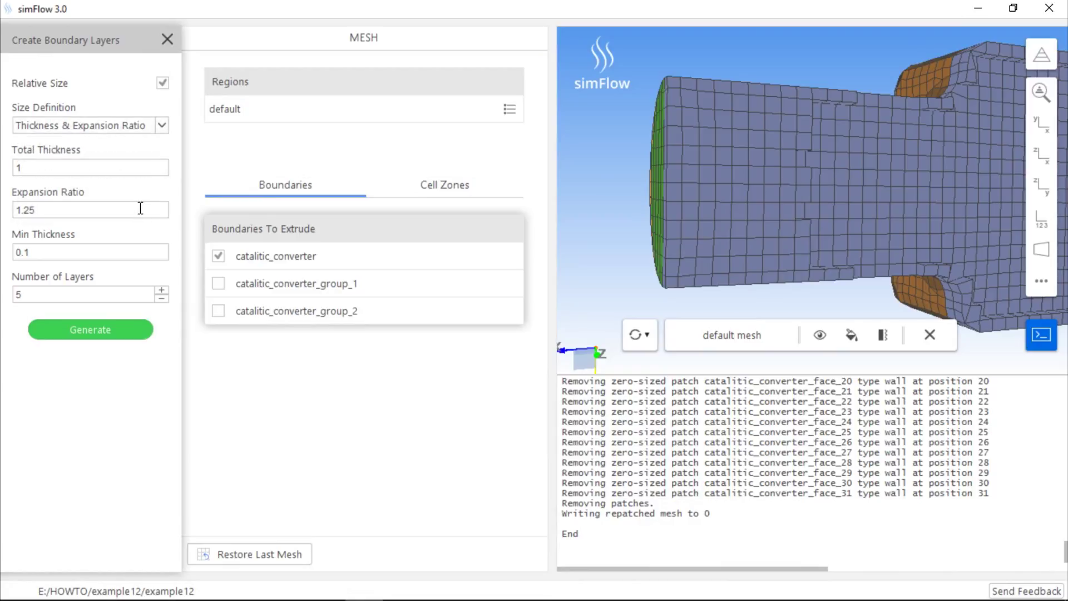
pyautogui.doubleClick(143, 172)
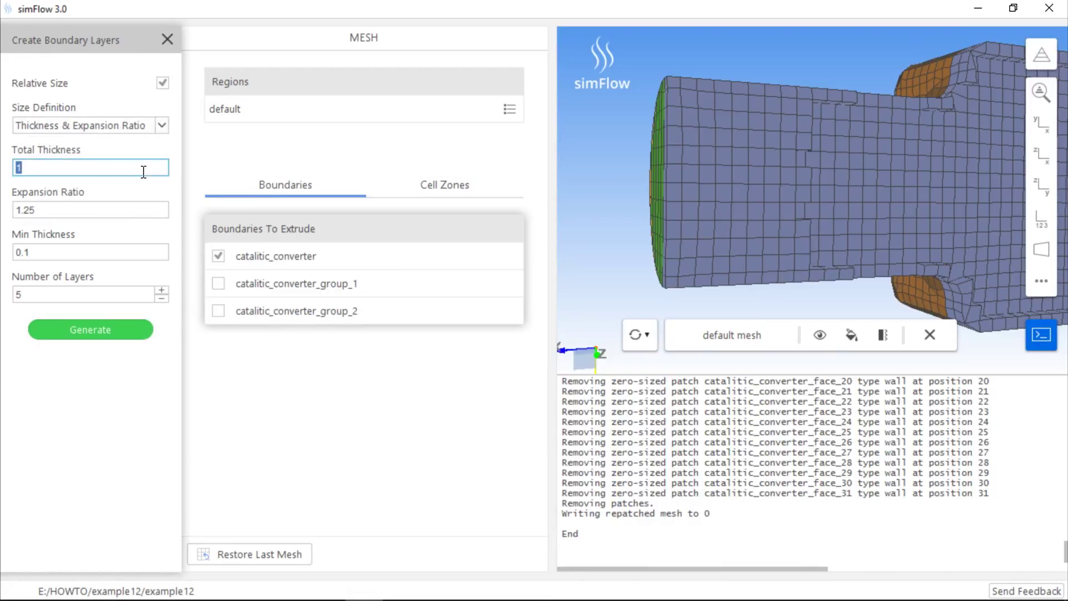
pyautogui.write('2')
pyautogui.press('Tab')
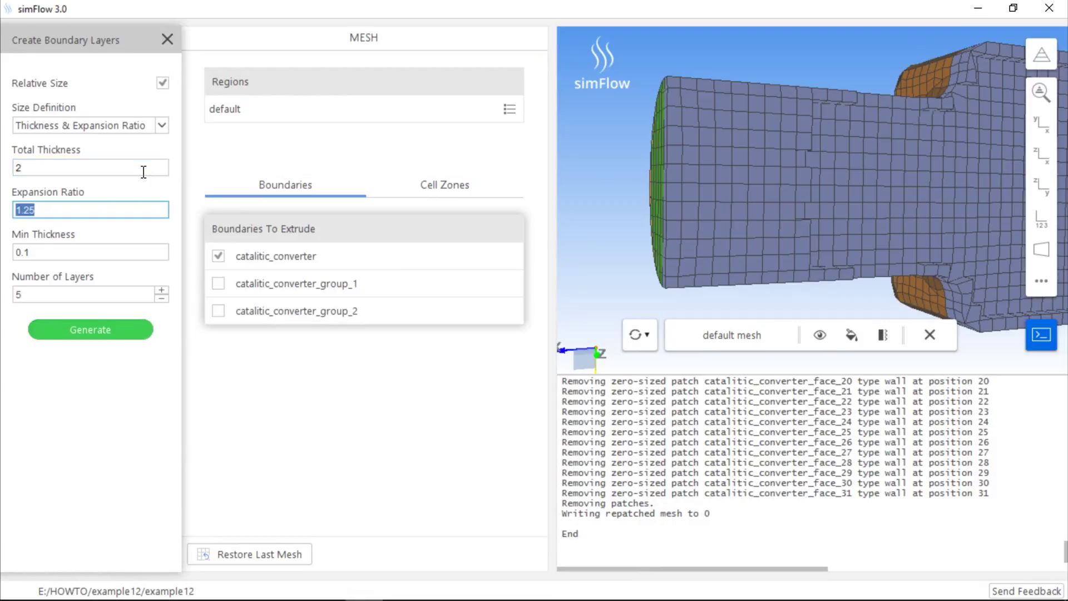
pyautogui.click(127, 331)
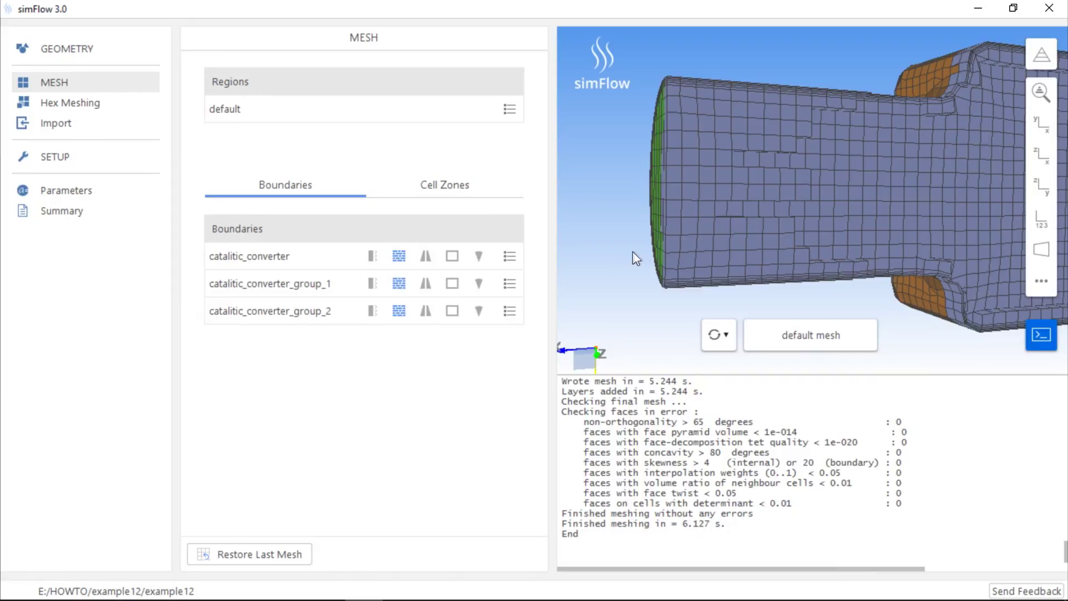
# Refine the wall layer of the catalitic_converter boundary with an edge weight of 0.4.
pyautogui.click(519, 265)
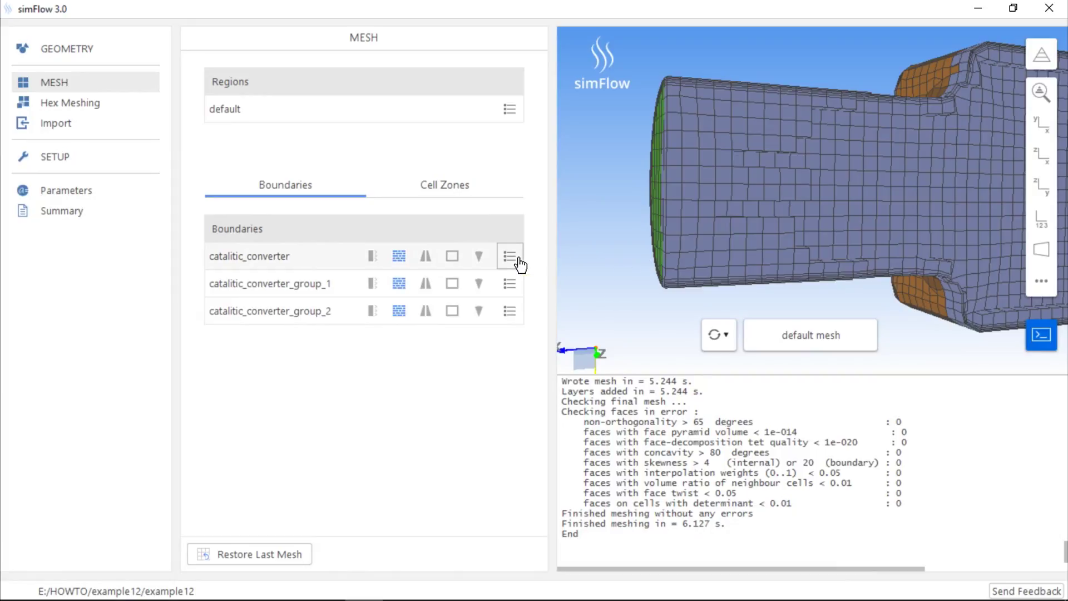
pyautogui.click(529, 281)
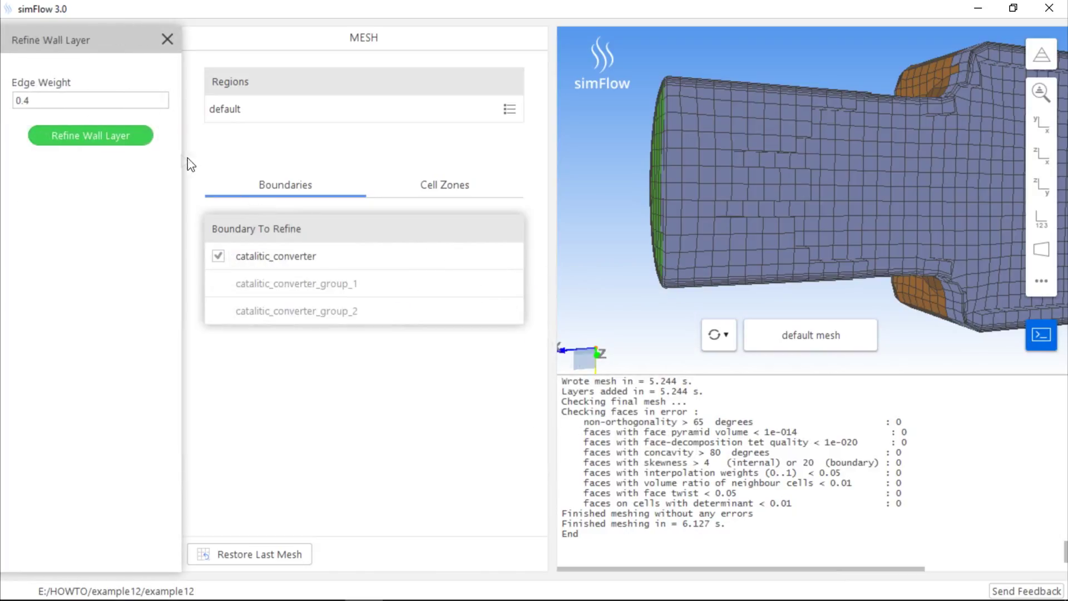
pyautogui.doubleClick(138, 102)
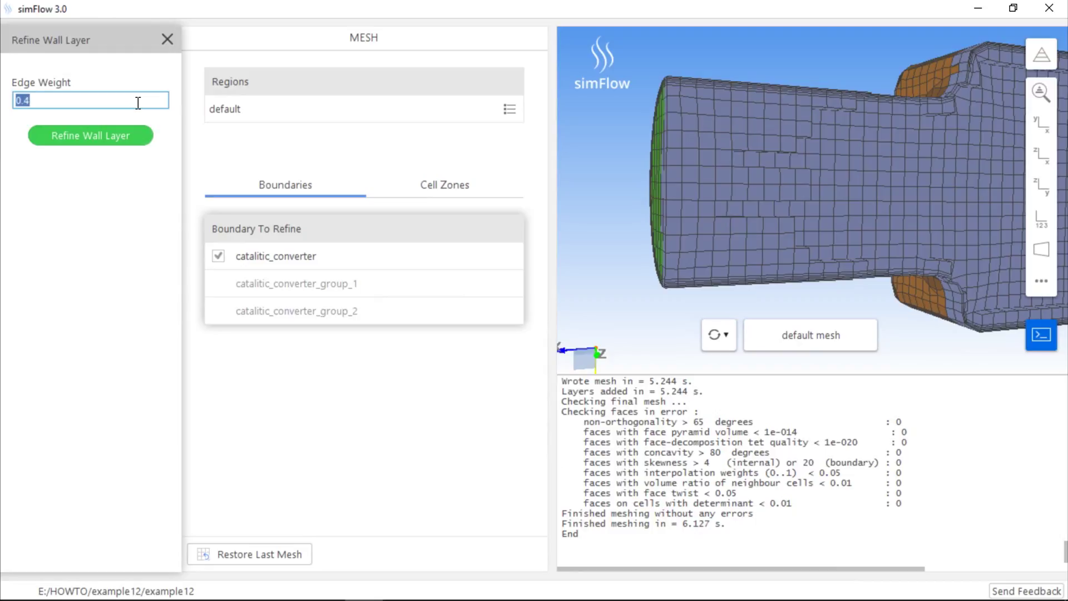
pyautogui.click(125, 137)
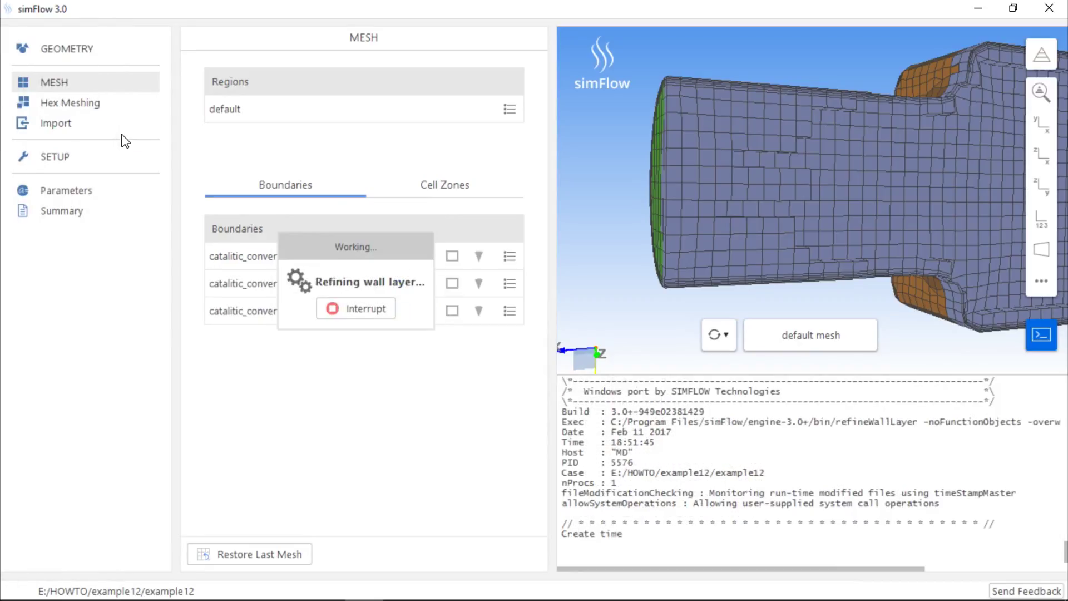